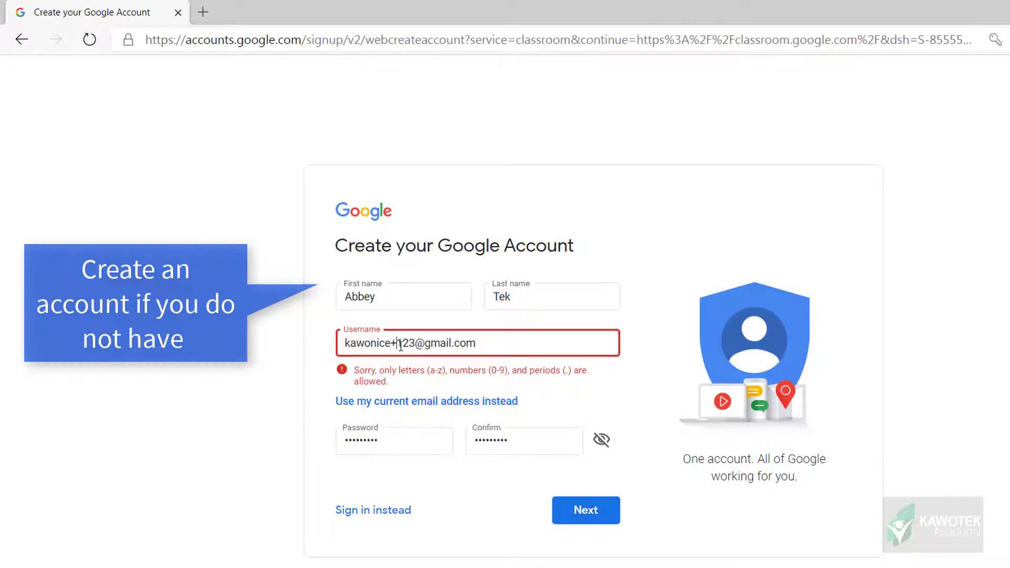
- Remove the plus sign from the username, submit the sign-up form, and complete the date of birth and gender details
key(BackSpace)
click(585, 510)
text(01)
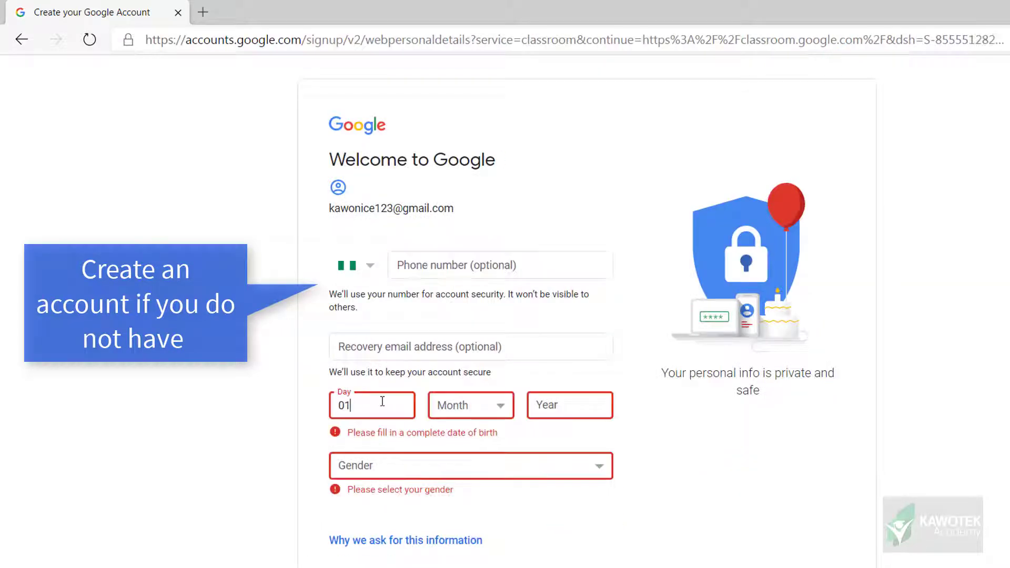
key(Tab)
key(j)
key(Tab)
text(2000)
key(Tab)
key(r)
key(Return)
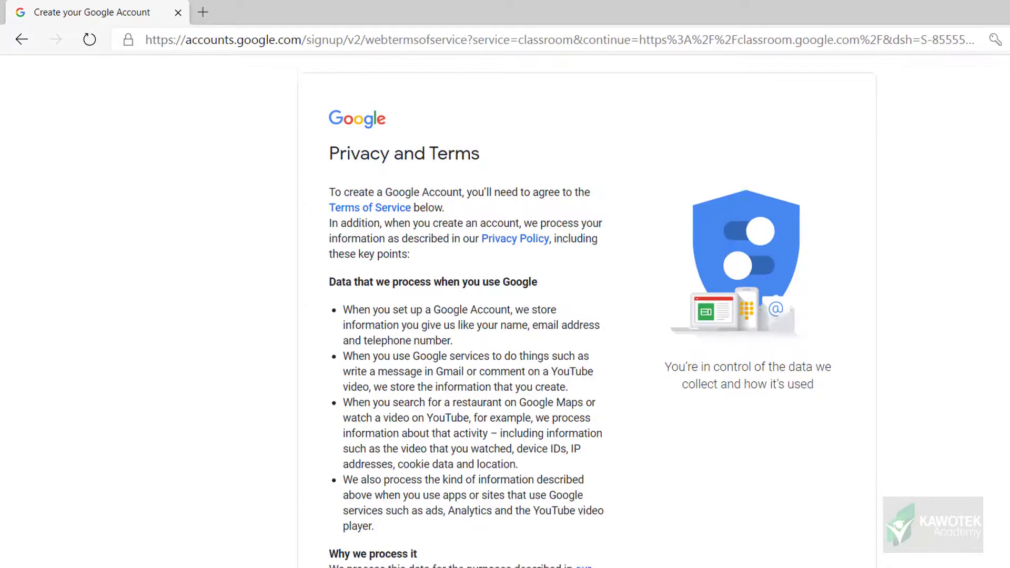
- Accept the Privacy and Terms and continue into Google Classroom with the new account
scroll(577, 563, down, 15)
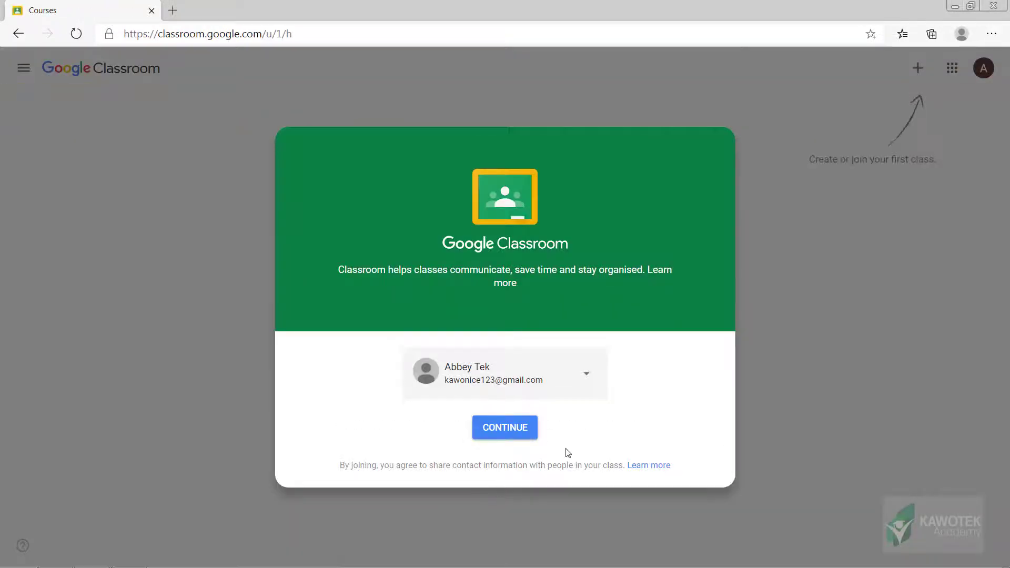
click(527, 436)
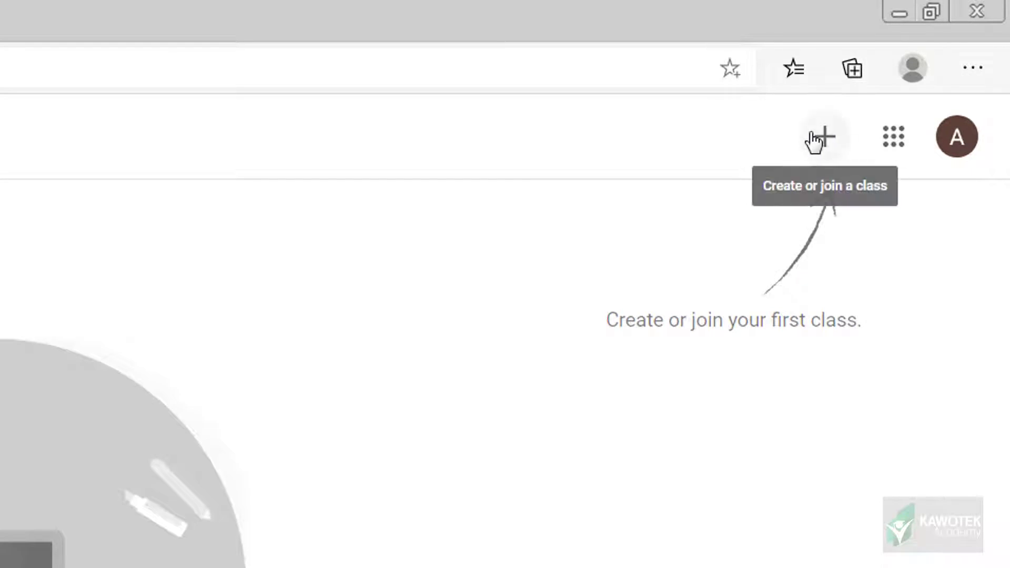
- Start creating a class and acknowledge the notice about not using Classroom at a school/university with students
click(815, 142)
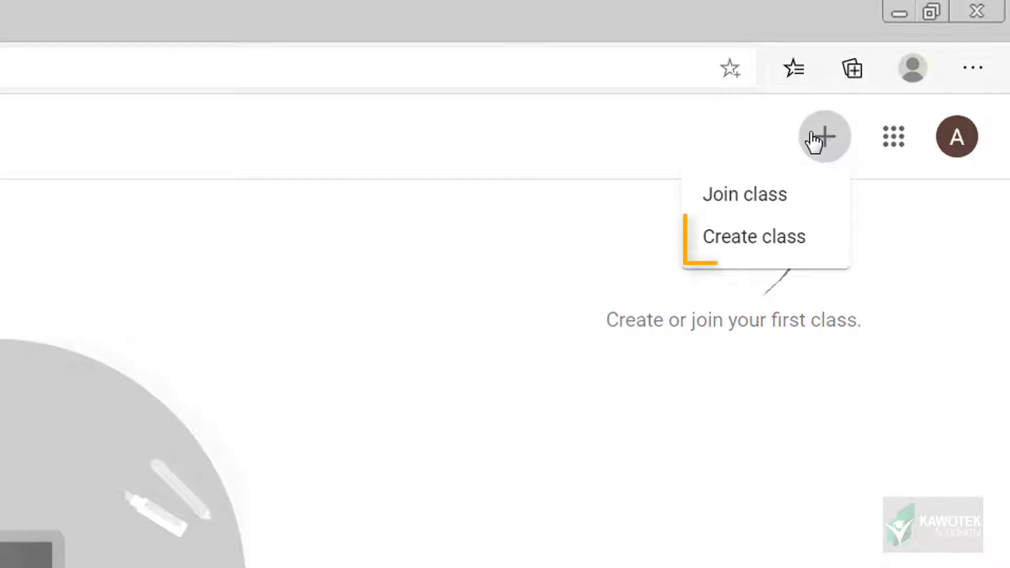
click(780, 244)
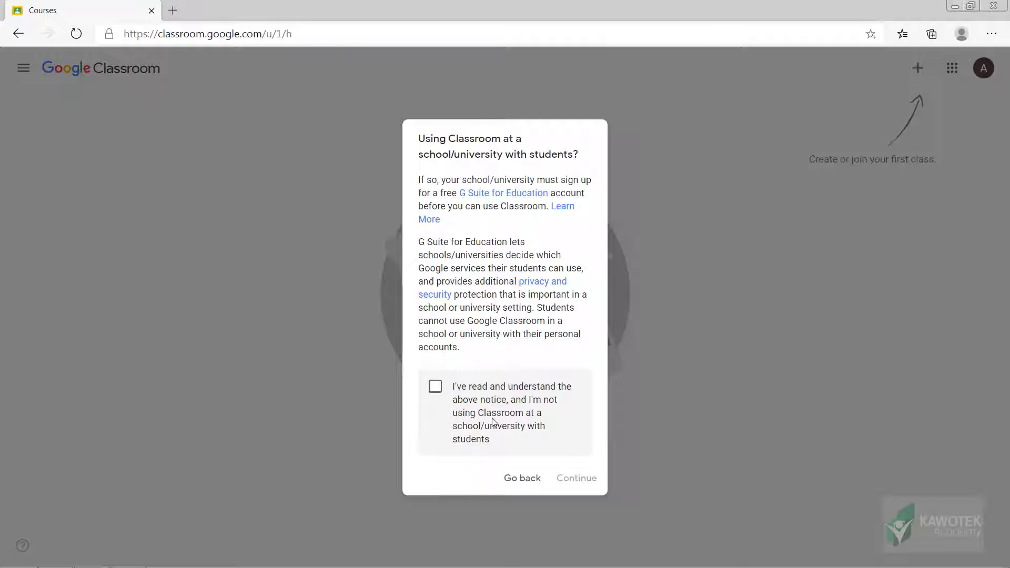
click(435, 387)
click(574, 479)
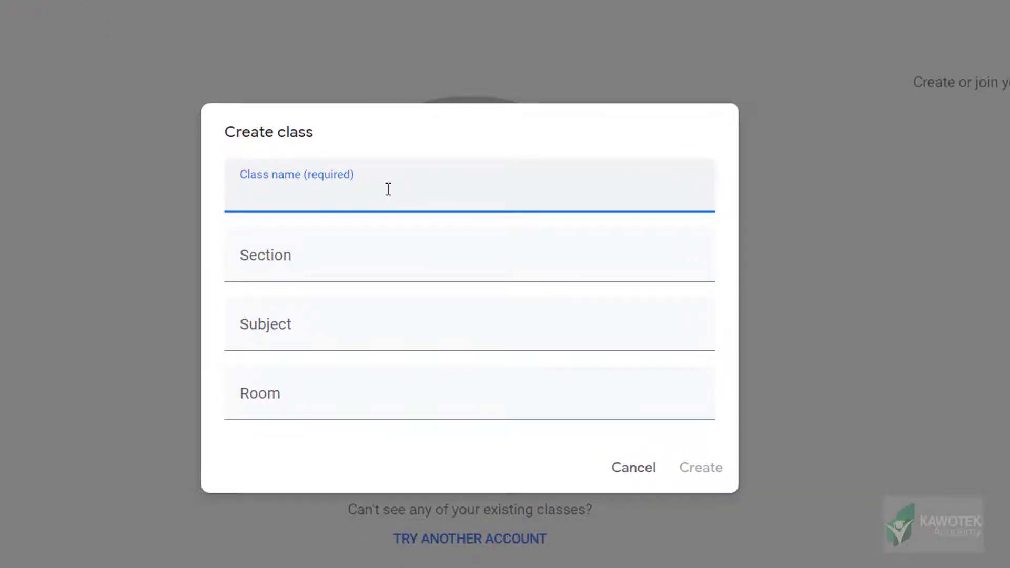
- Name the class Free Seminar Class and set its section to Online Courses
text(Free)
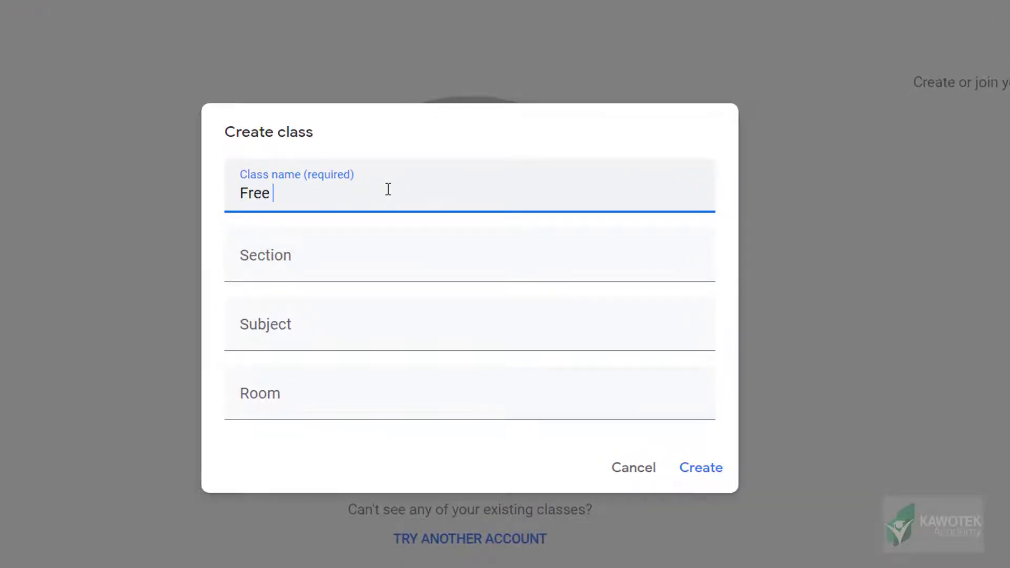
text( Seminar Class)
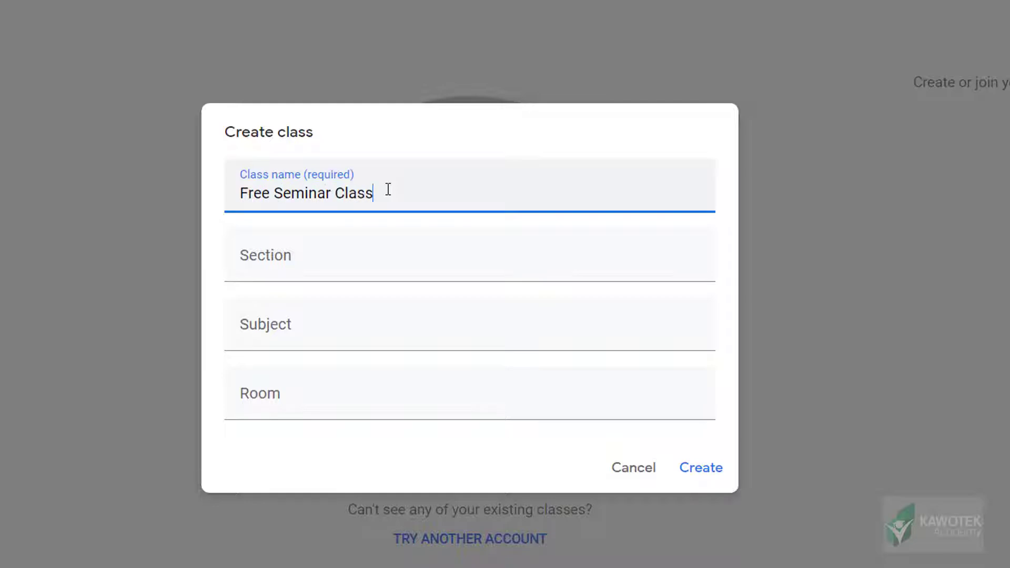
click(352, 263)
text(Crea)
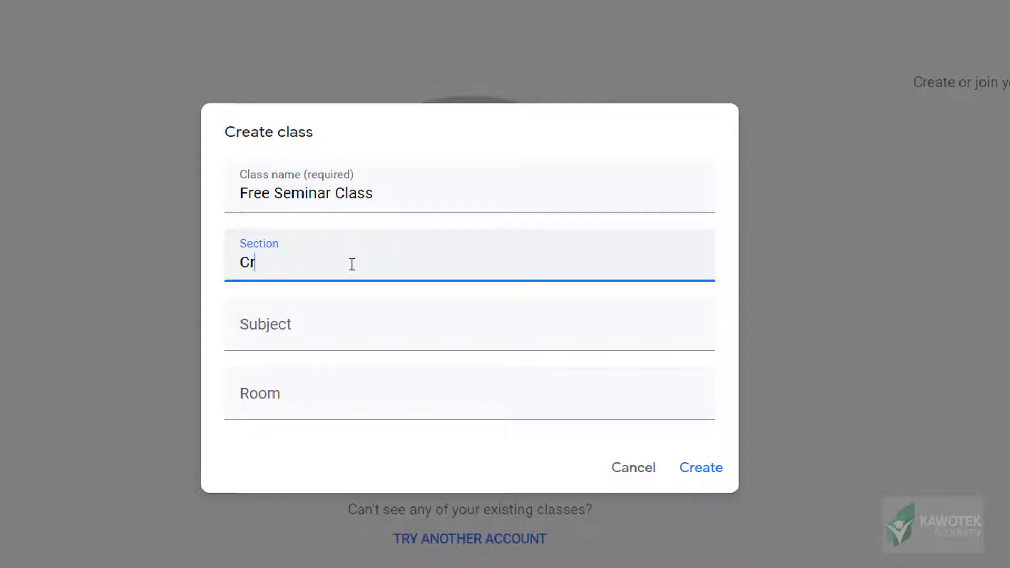
key(BackSpace)
key(BackSpace)
key(BackSpace)
key(BackSpace)
text(Online Courses)
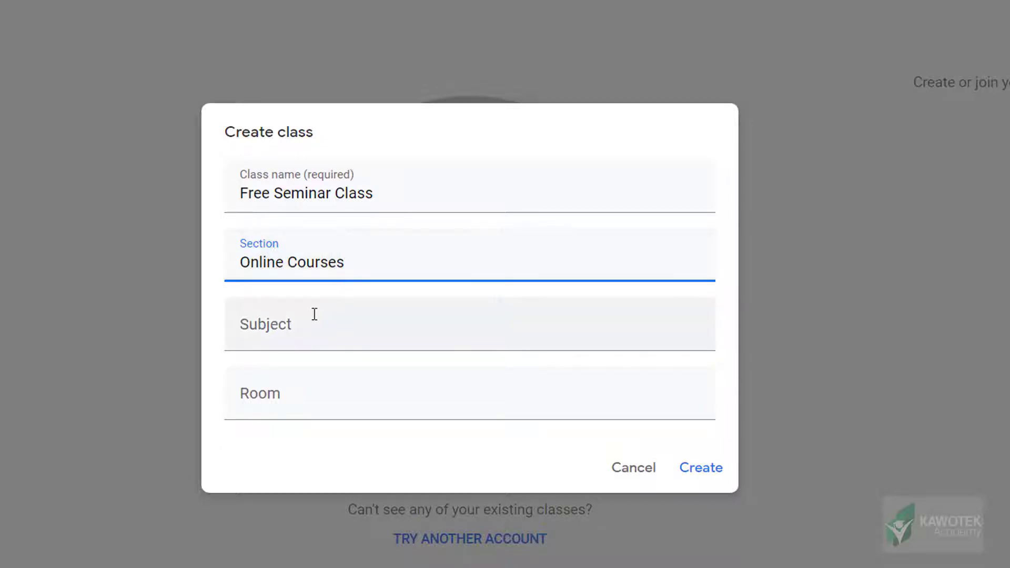
- Set the subject to Creating Classroom and the room to 001, create the class, and dismiss the What's new notice
click(300, 329)
text(Creating)
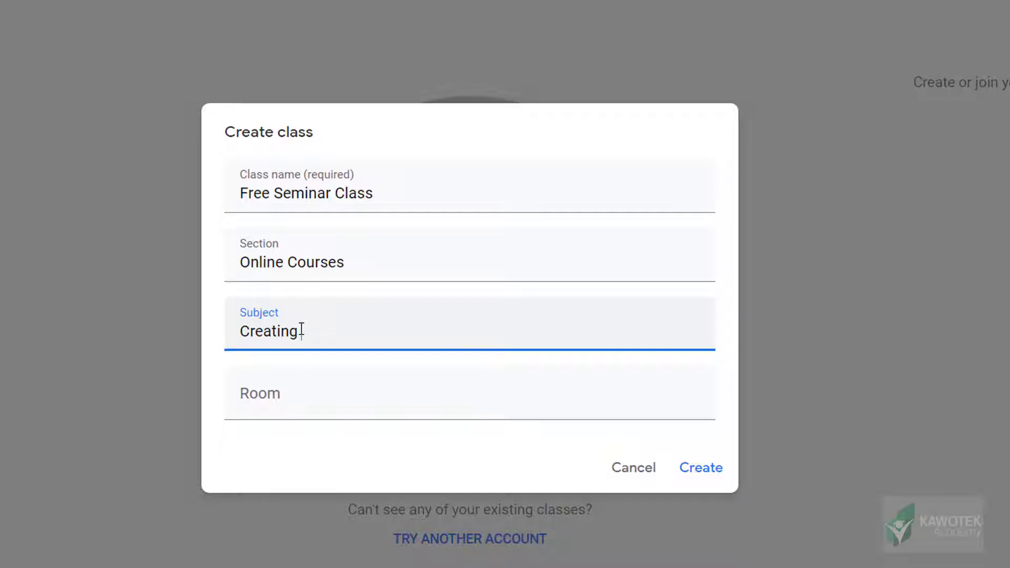
text( Classroom)
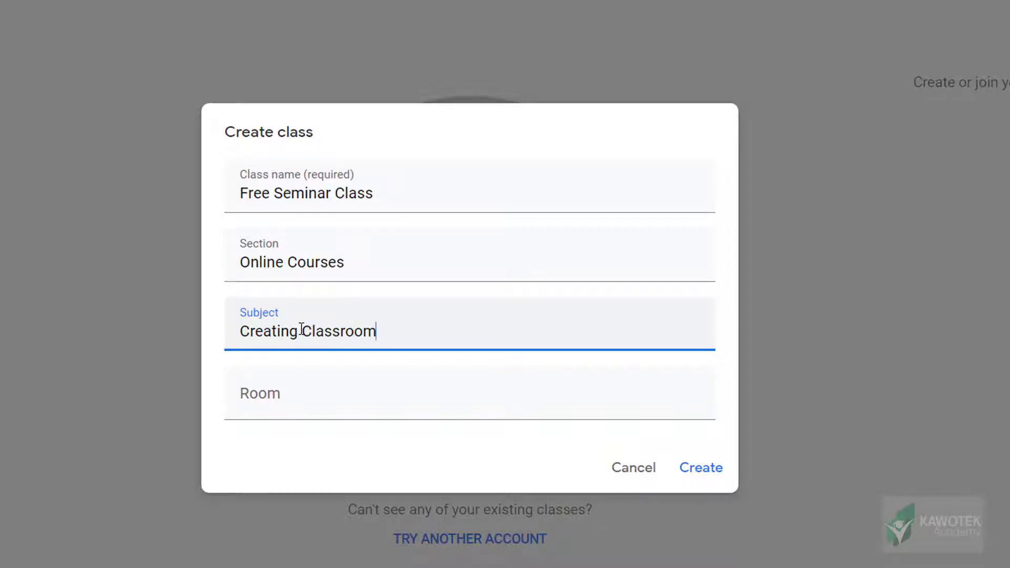
click(301, 390)
text(001)
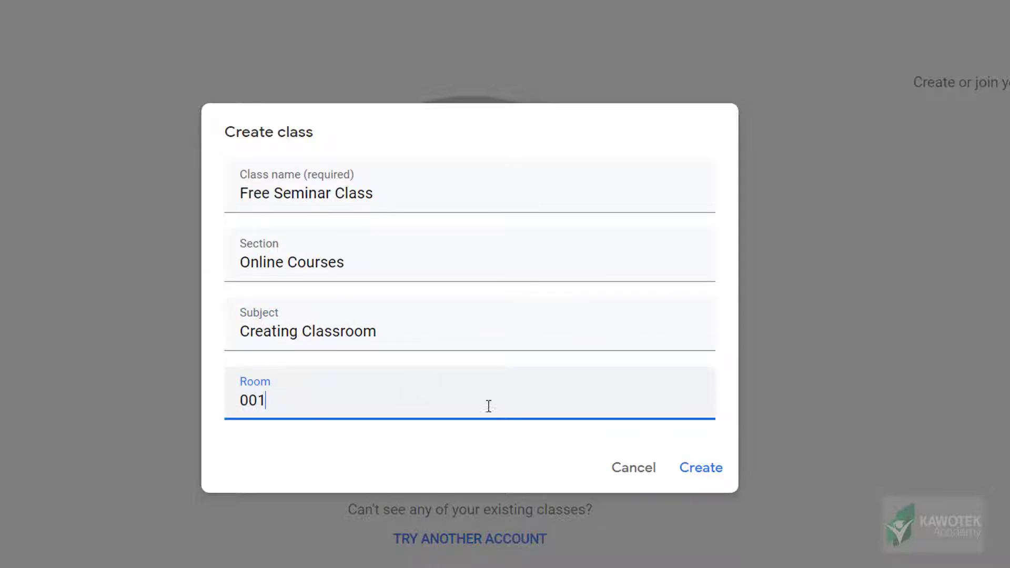
click(694, 468)
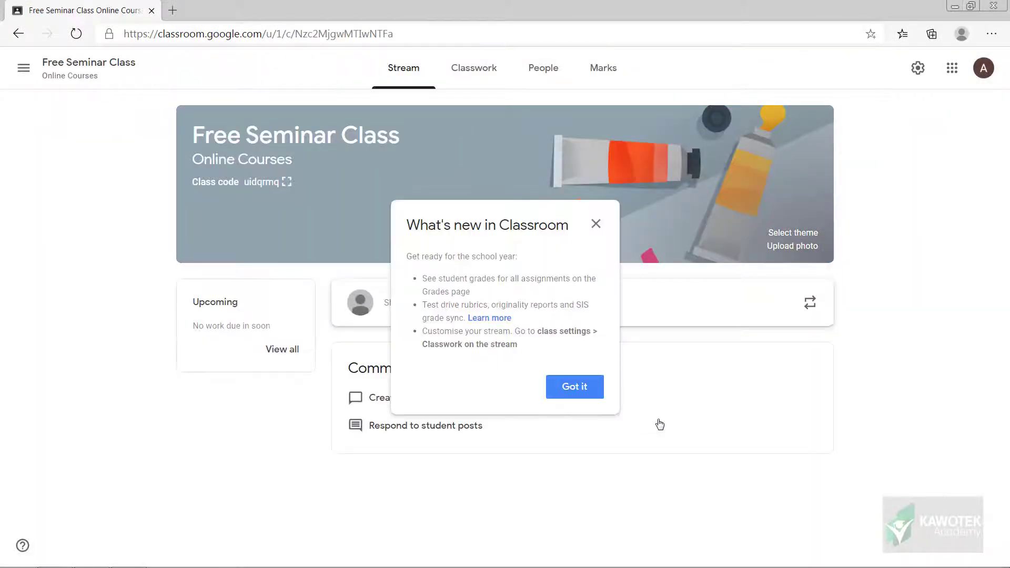
click(589, 400)
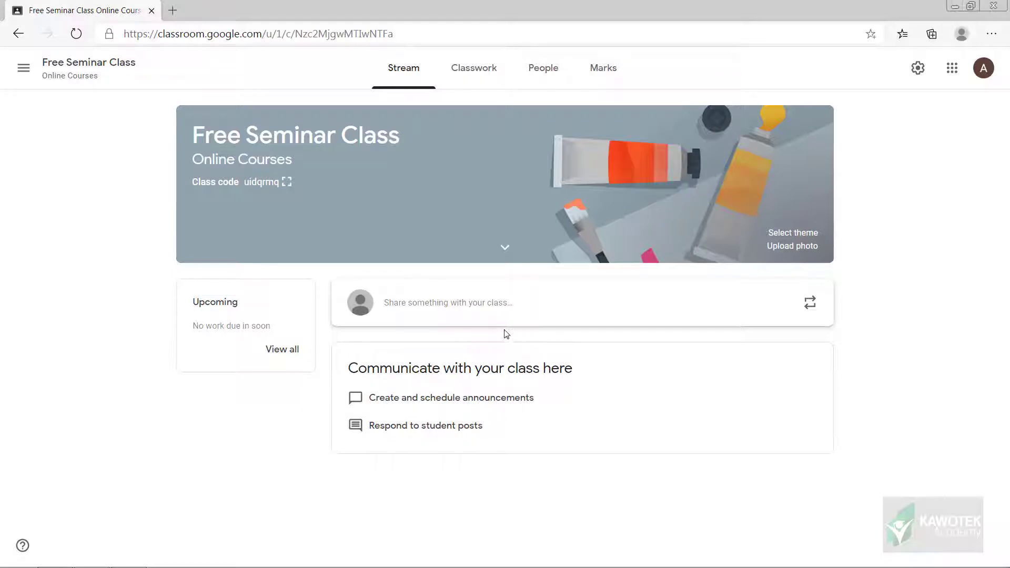
- Look through the class's Classwork, People and Marks pages
click(504, 75)
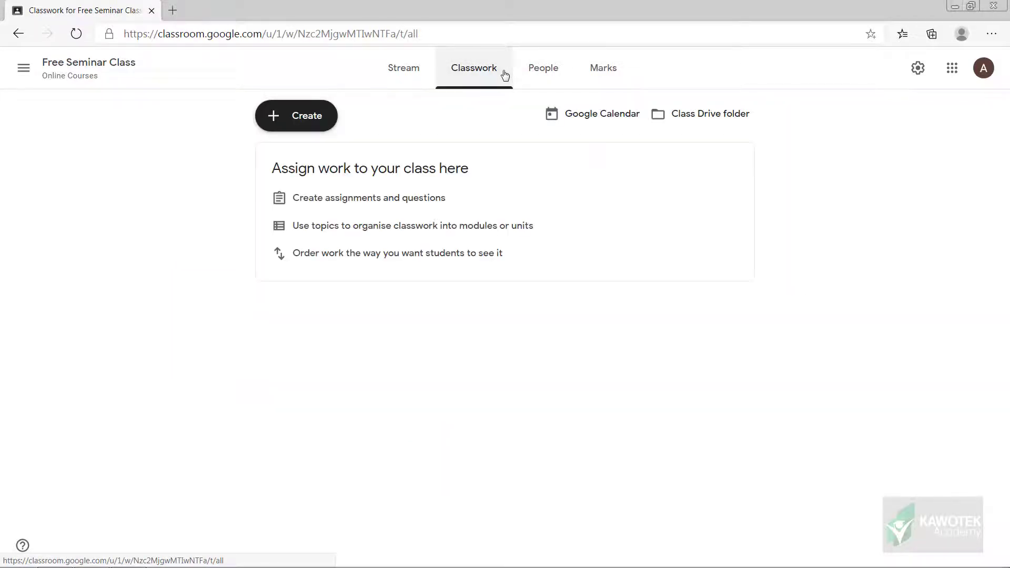
click(537, 74)
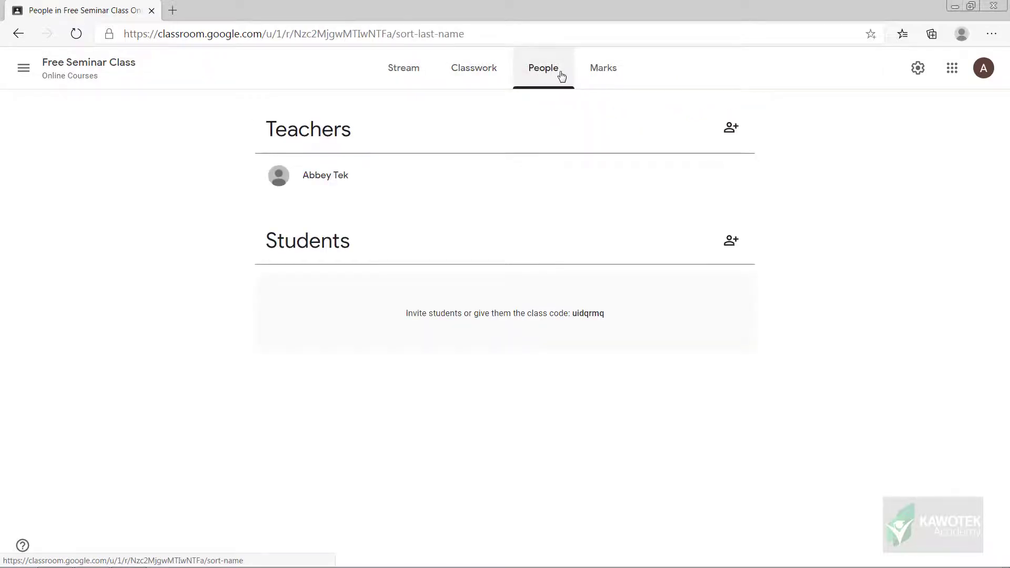
click(602, 72)
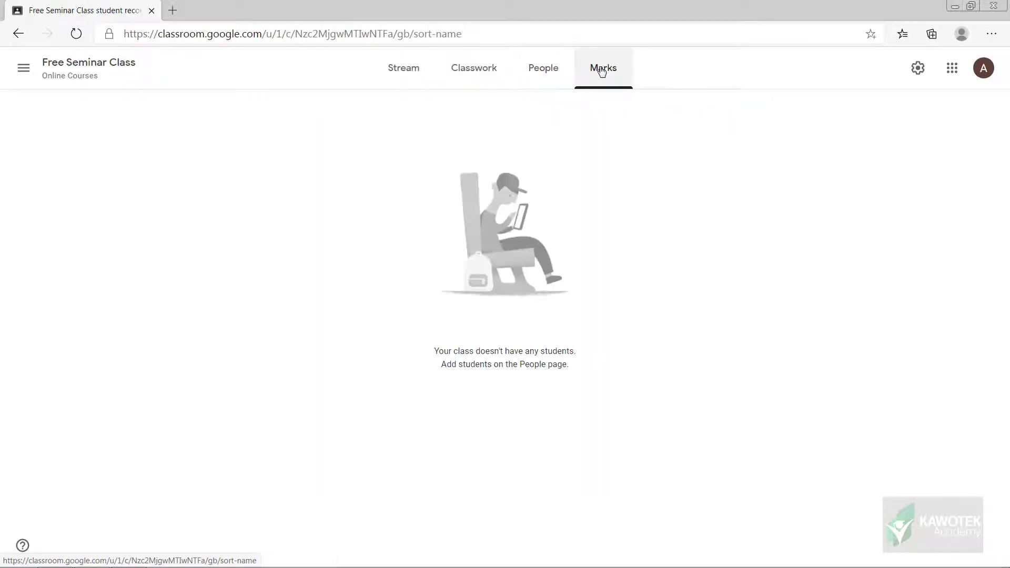
- Review the Classroom profile and notification settings, including the per-class notifications, and glance at the list of Google apps
click(26, 79)
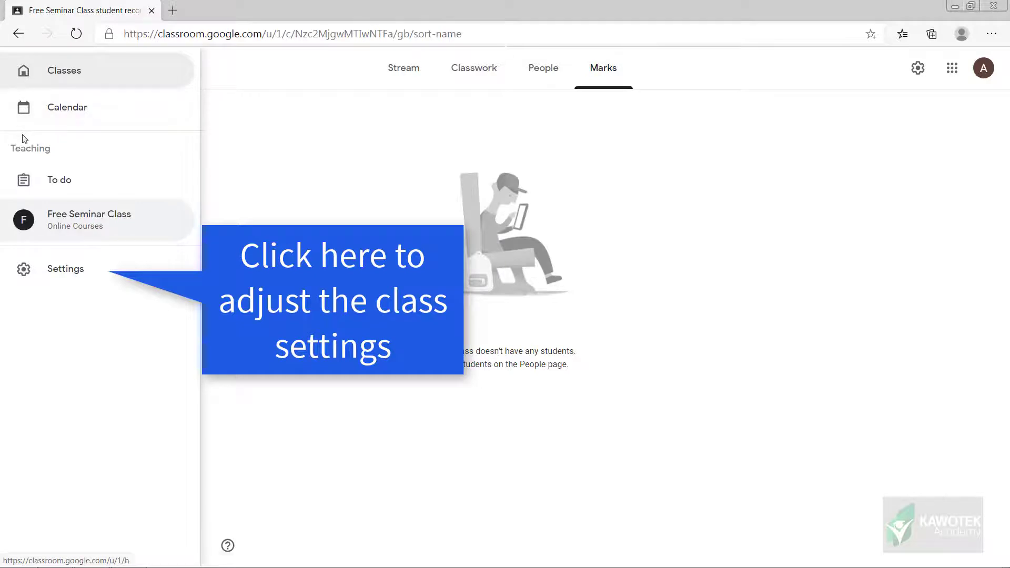
click(48, 276)
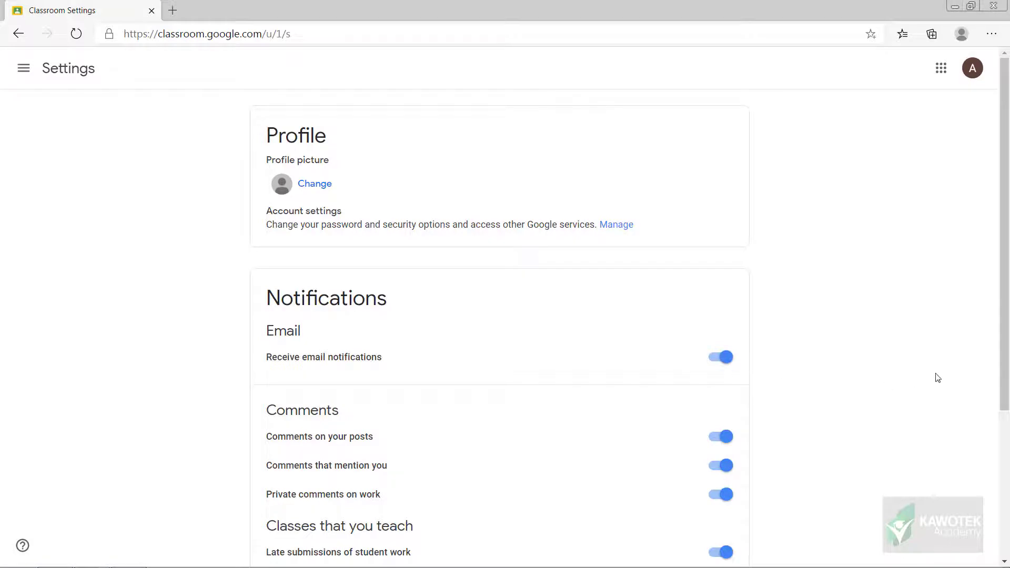
drag(1006, 368, 1008, 517)
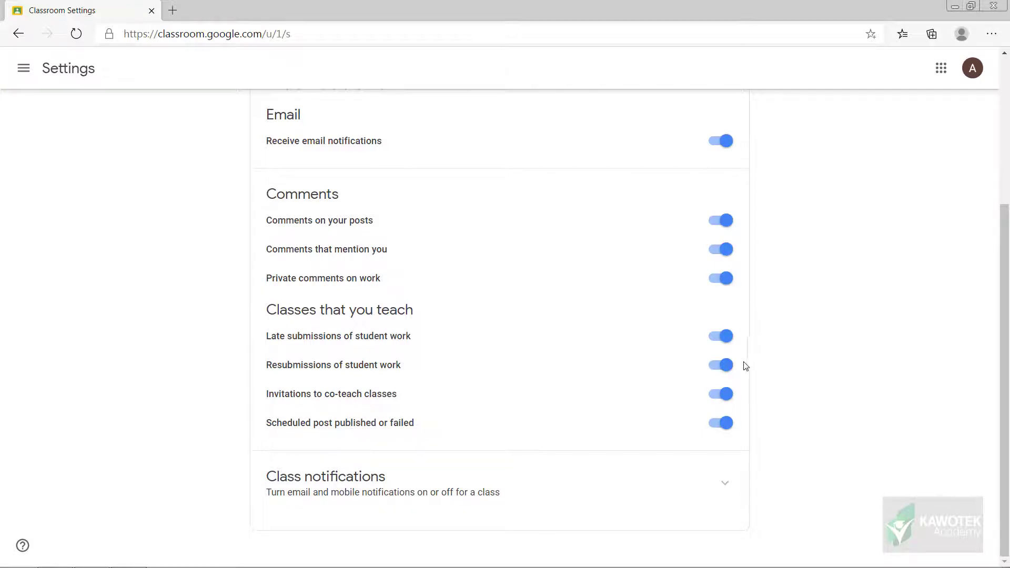
click(731, 484)
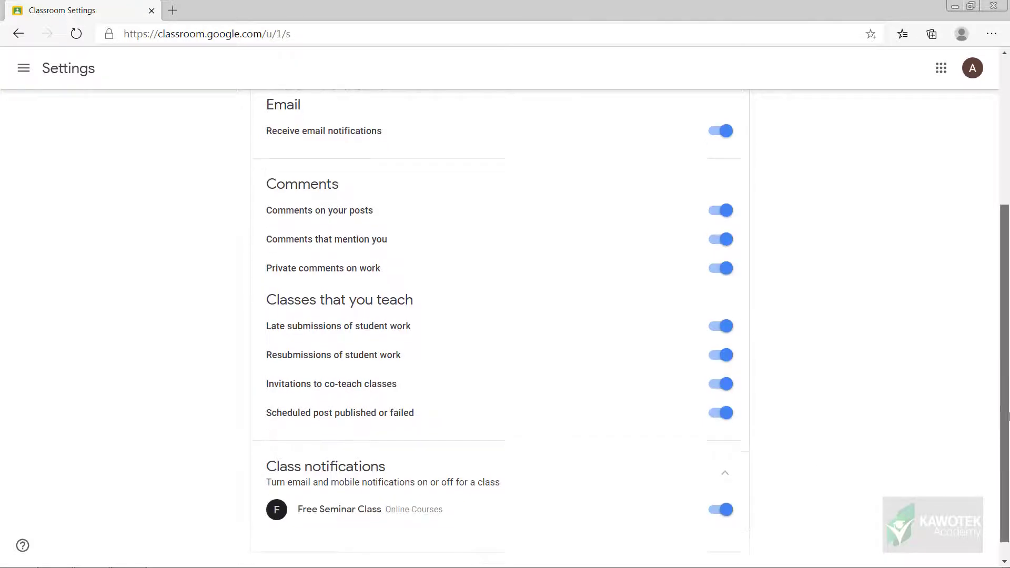
drag(1008, 410, 1008, 432)
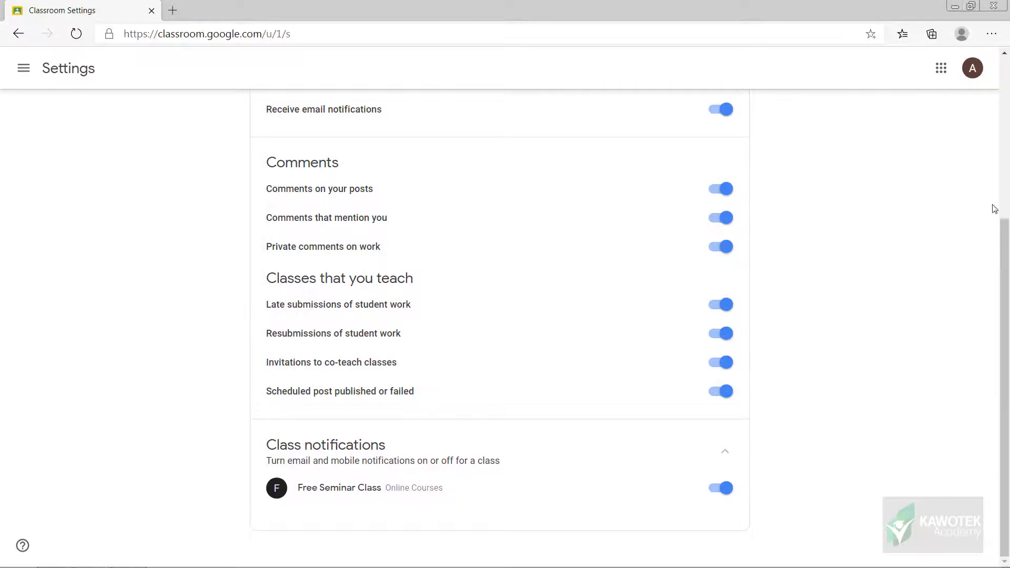
click(1002, 129)
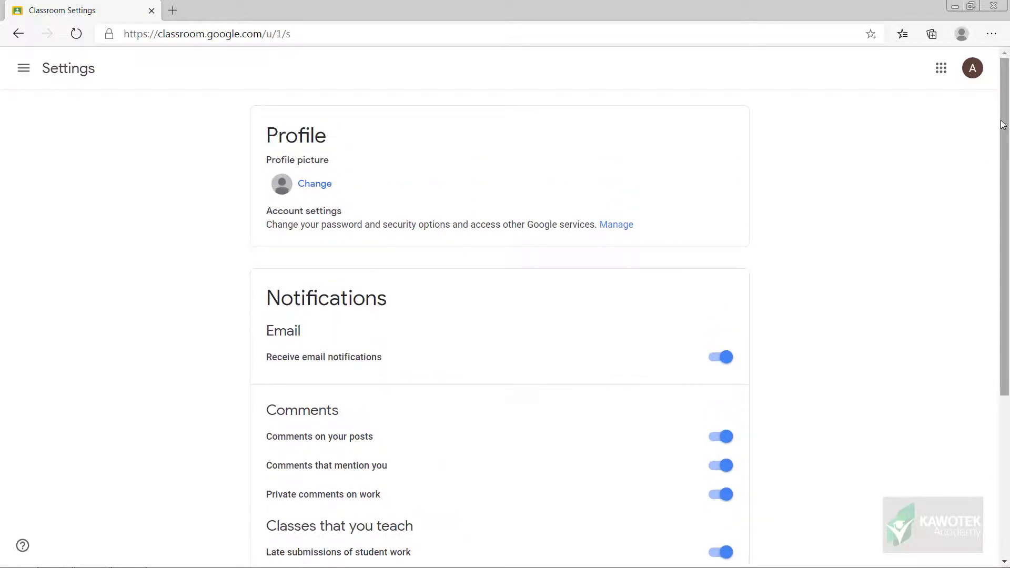
click(944, 71)
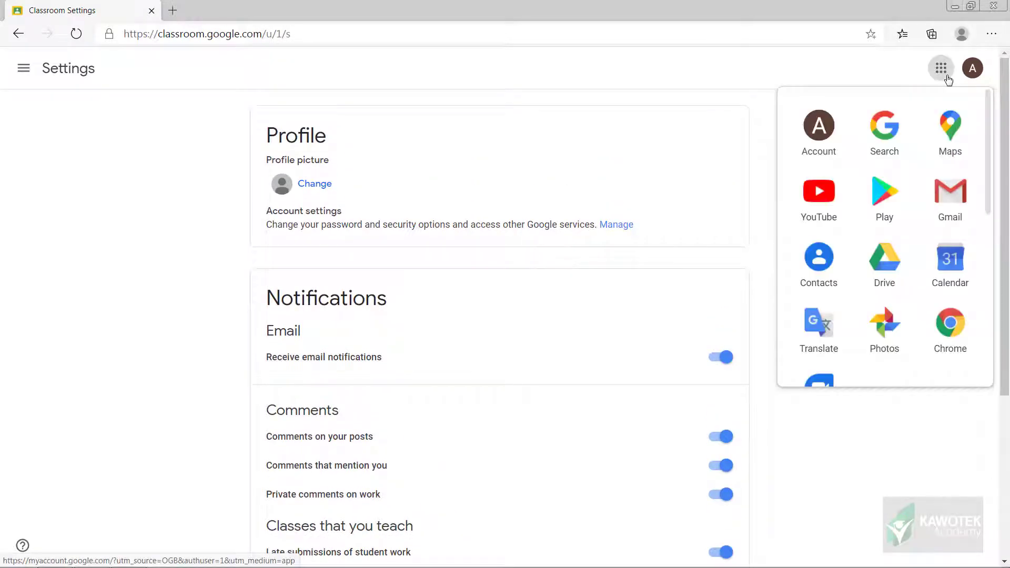
click(942, 70)
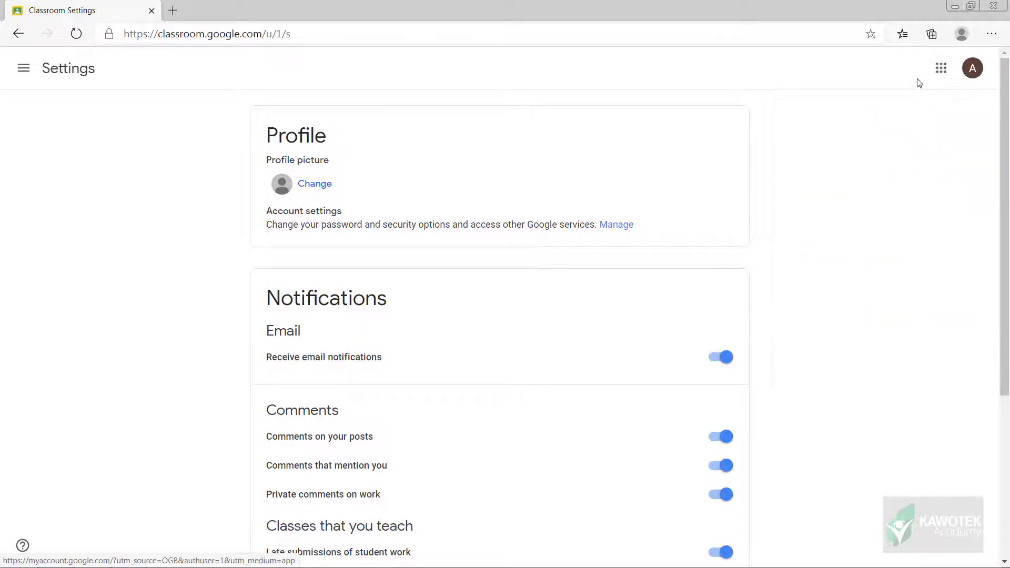
- Return to the Free Seminar Class stream and dismiss the tip about inviting students
click(26, 72)
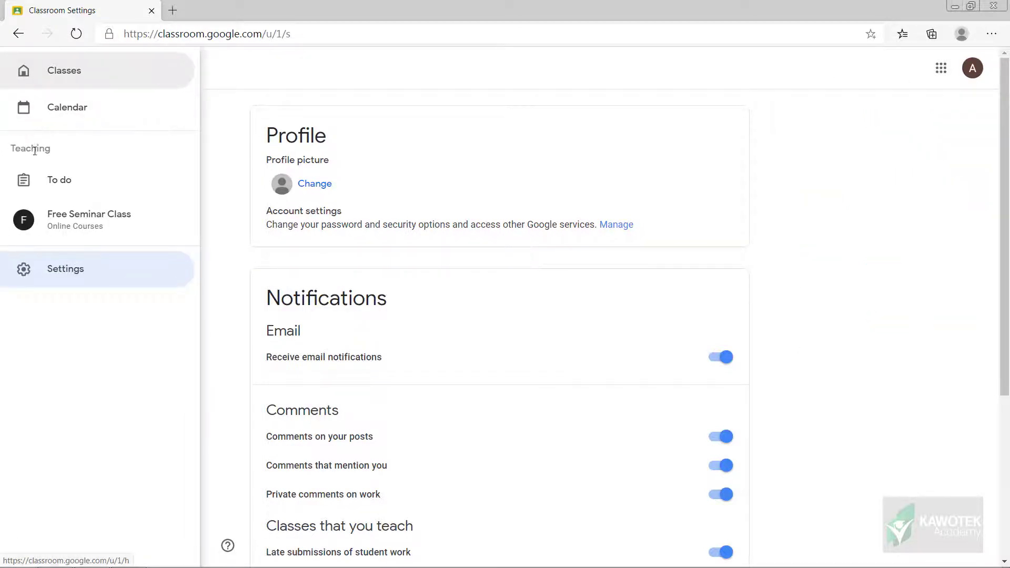
click(56, 226)
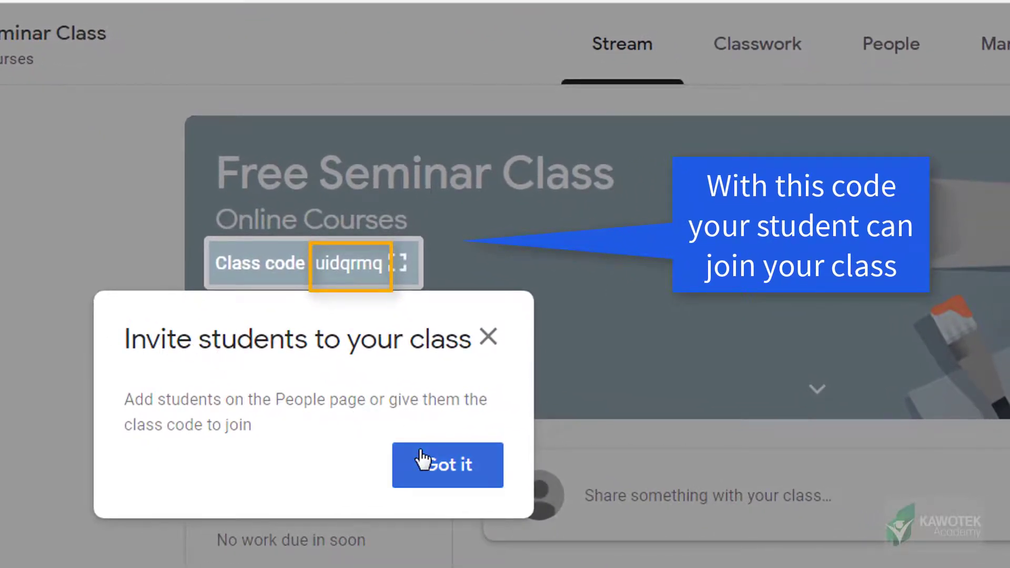
click(425, 467)
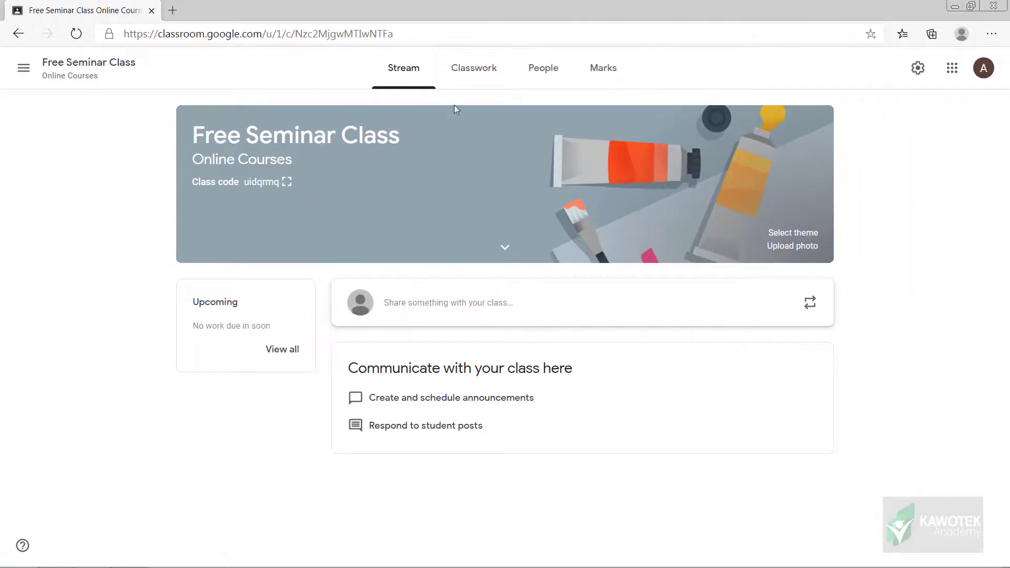
- Start a new classwork material titled How to Create Contents with the description "This lesson will teach you how to create your content"
click(475, 74)
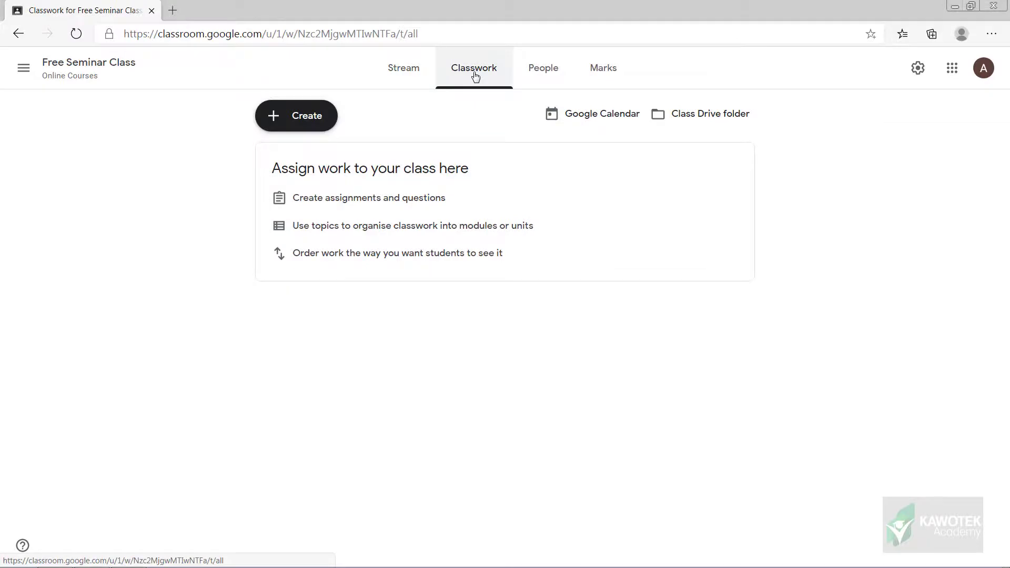
click(325, 128)
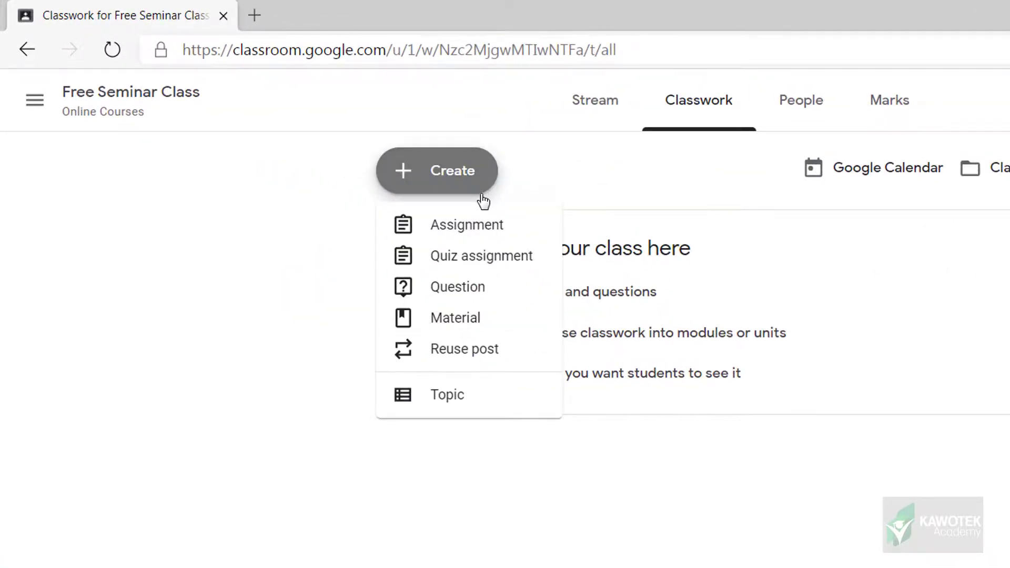
click(456, 317)
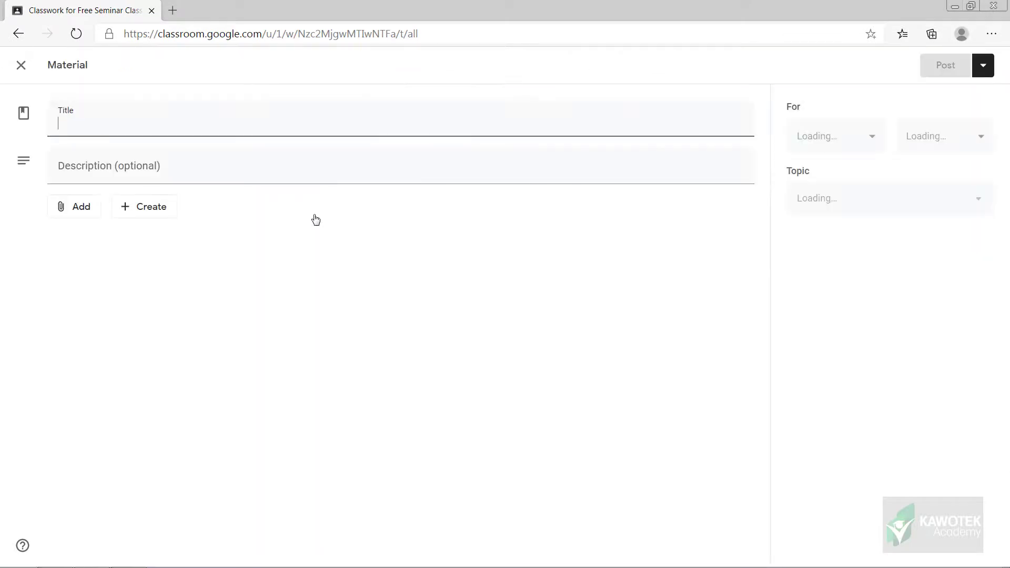
text(How to Create Contents)
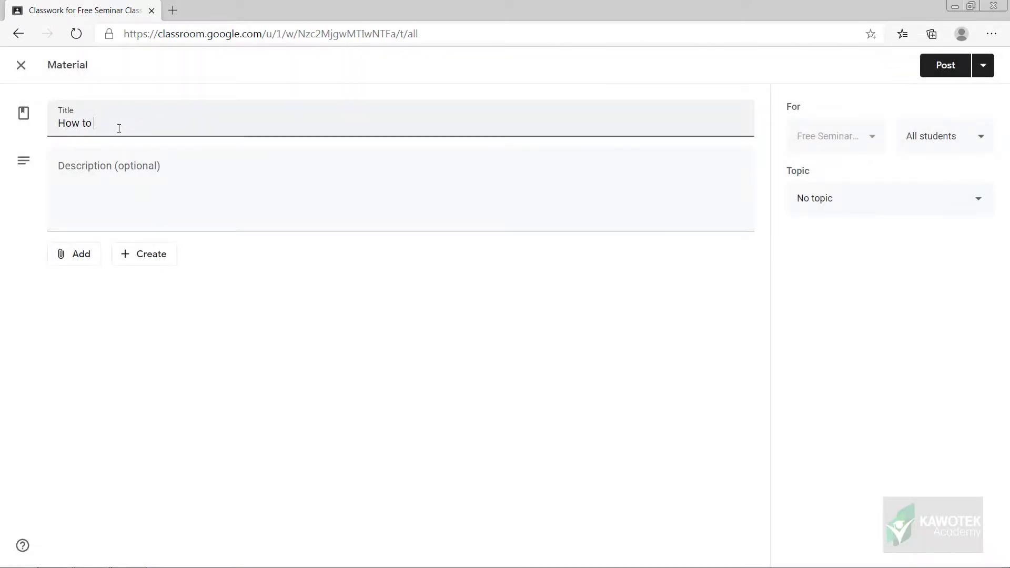
click(96, 211)
text(This lesson will teach you how to c)
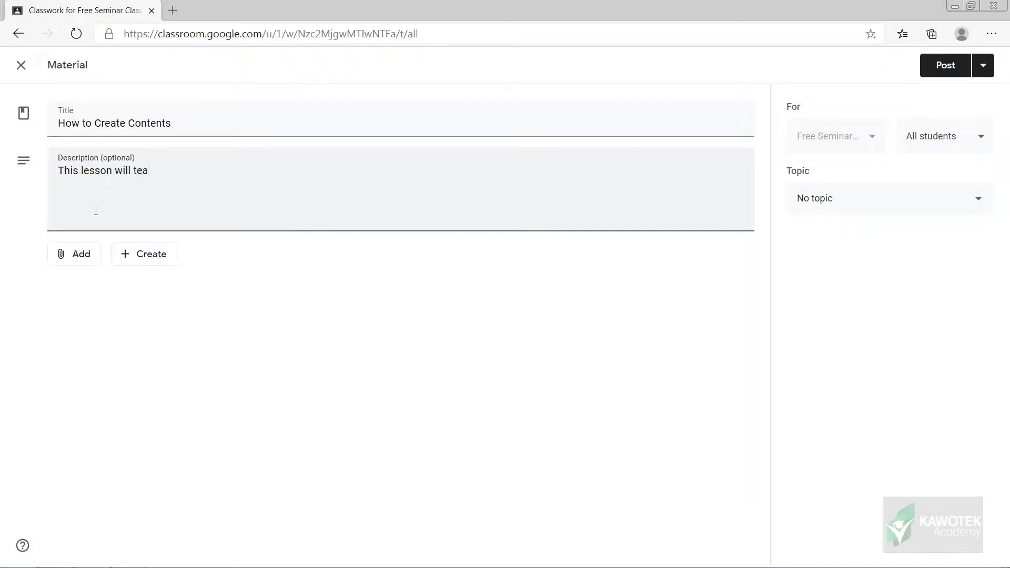
text(reate your content)
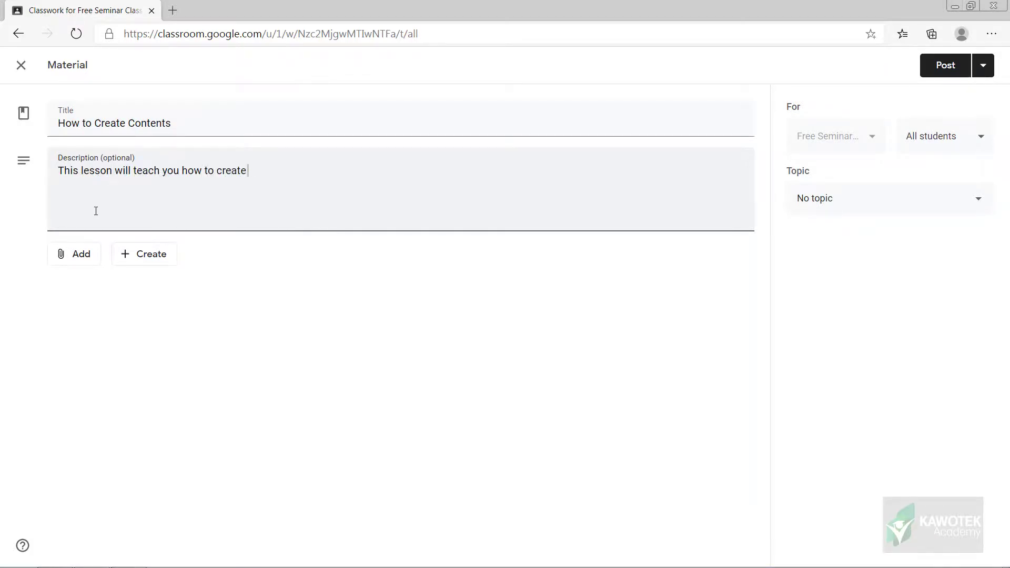
- Review the material's attachment sources, student audience, topic choices and new-file types, keeping No topic selected
click(84, 256)
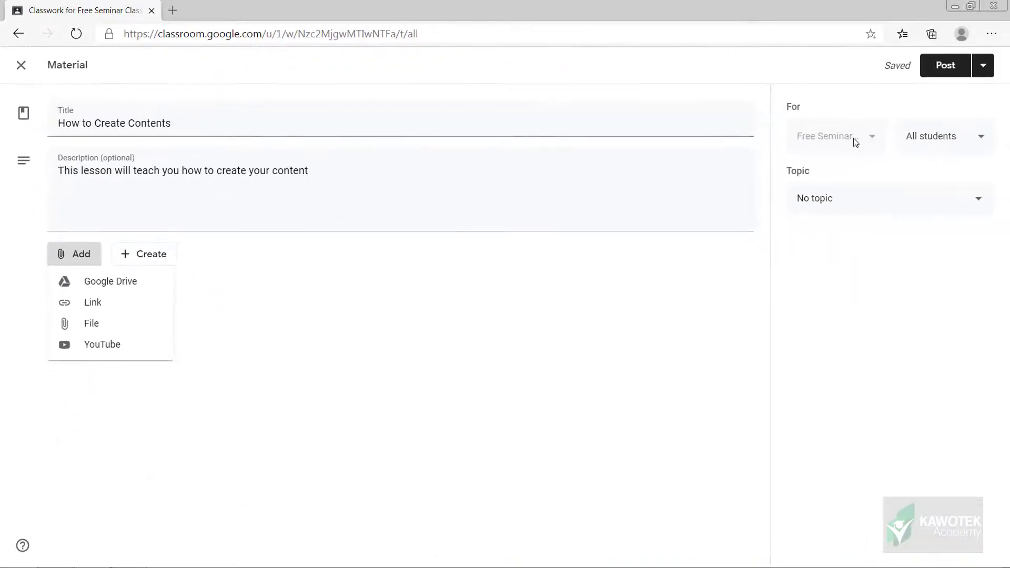
click(1009, 203)
click(958, 136)
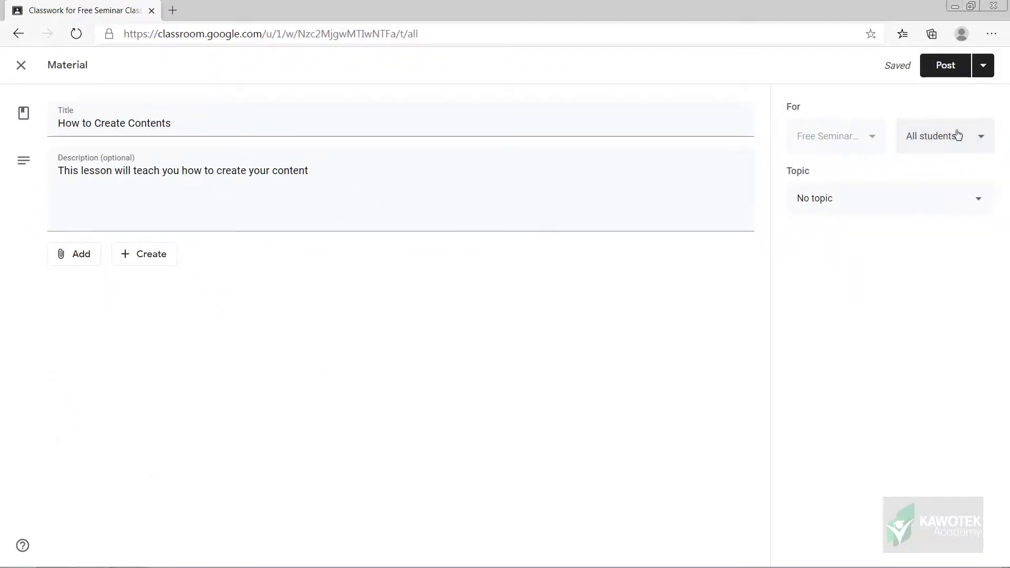
click(963, 204)
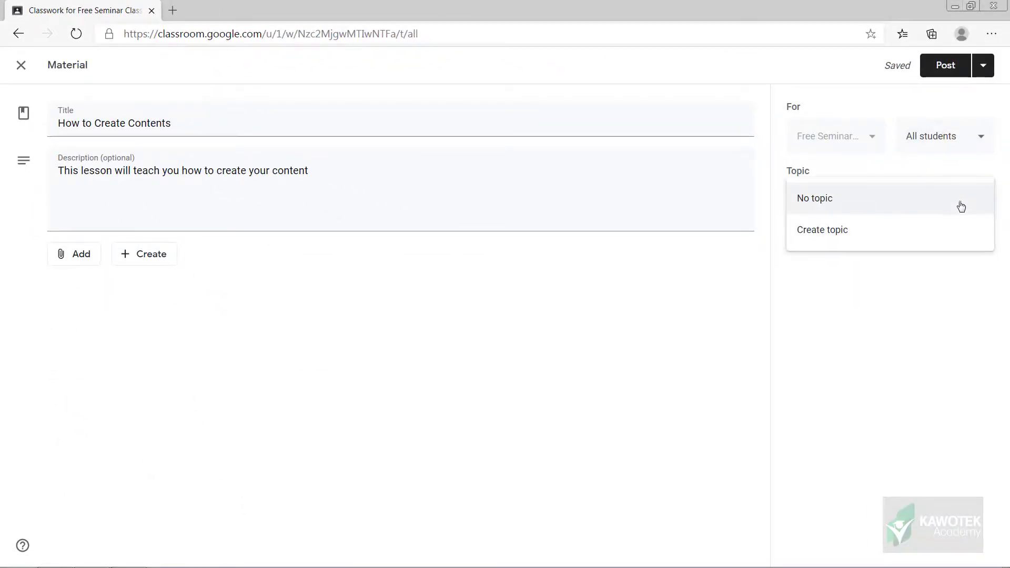
click(964, 204)
click(164, 268)
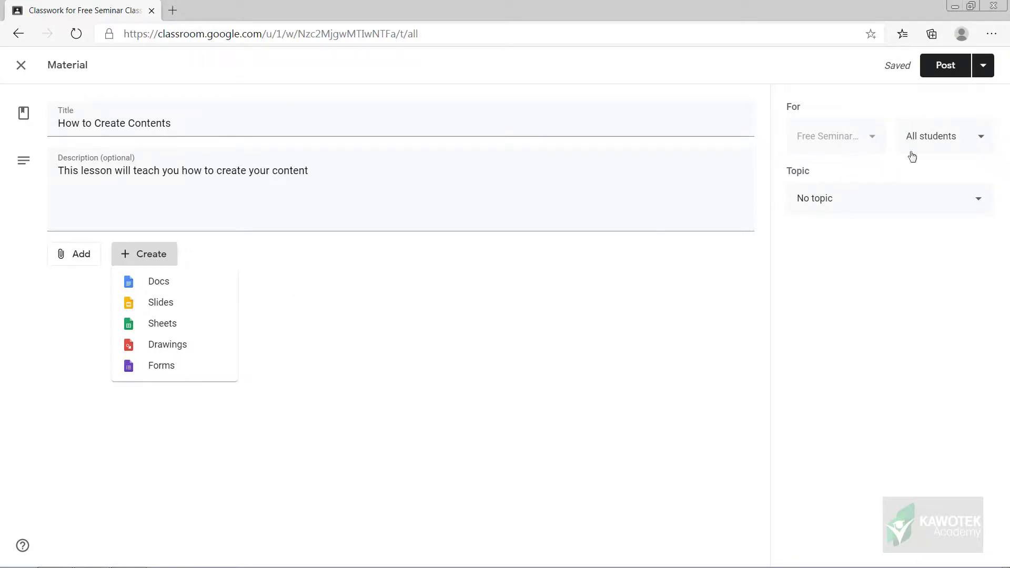
- Post the How to Create Contents material to the class and dismiss the tip about adding a topic
click(955, 68)
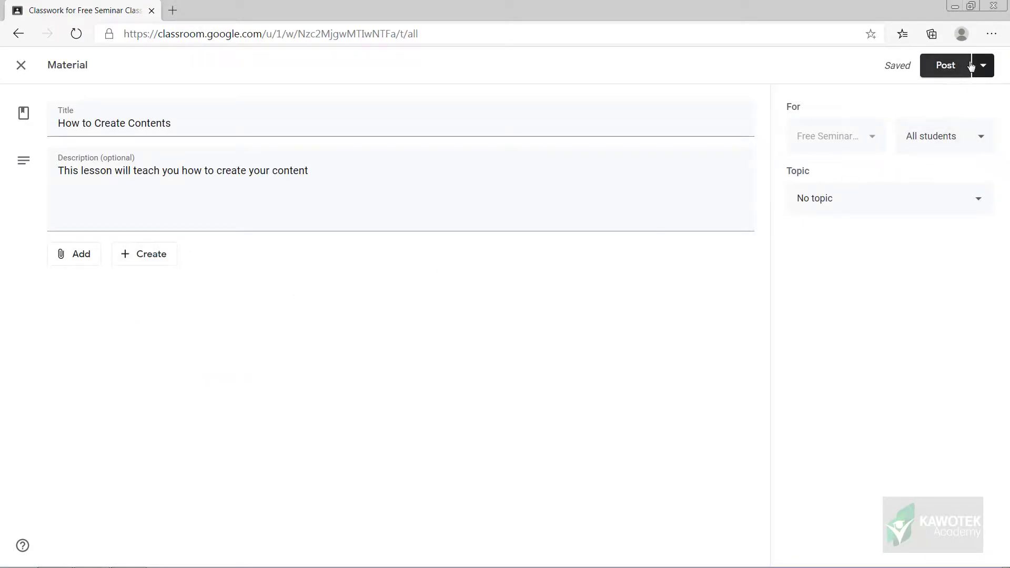
click(983, 66)
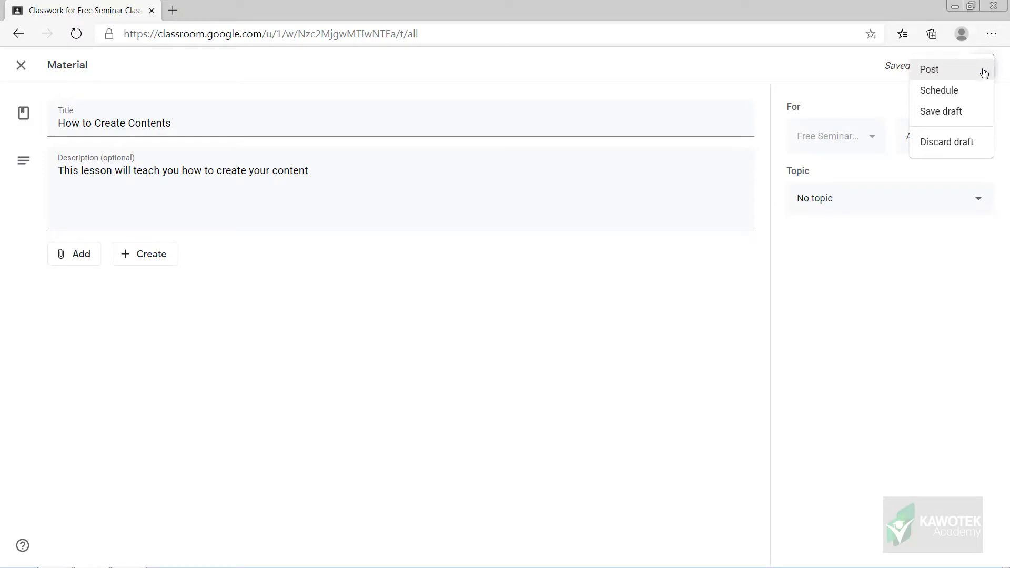
click(984, 74)
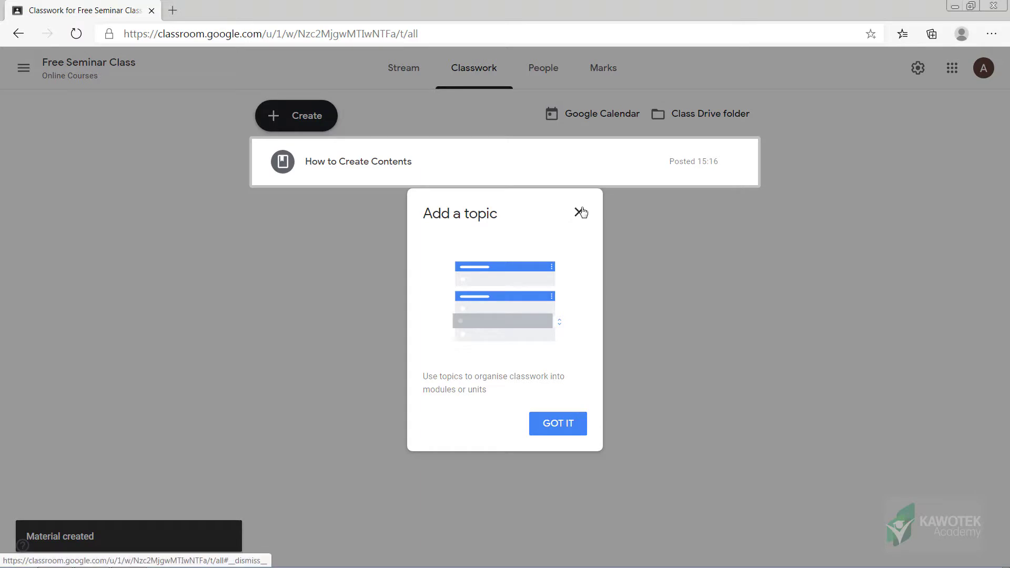
click(580, 212)
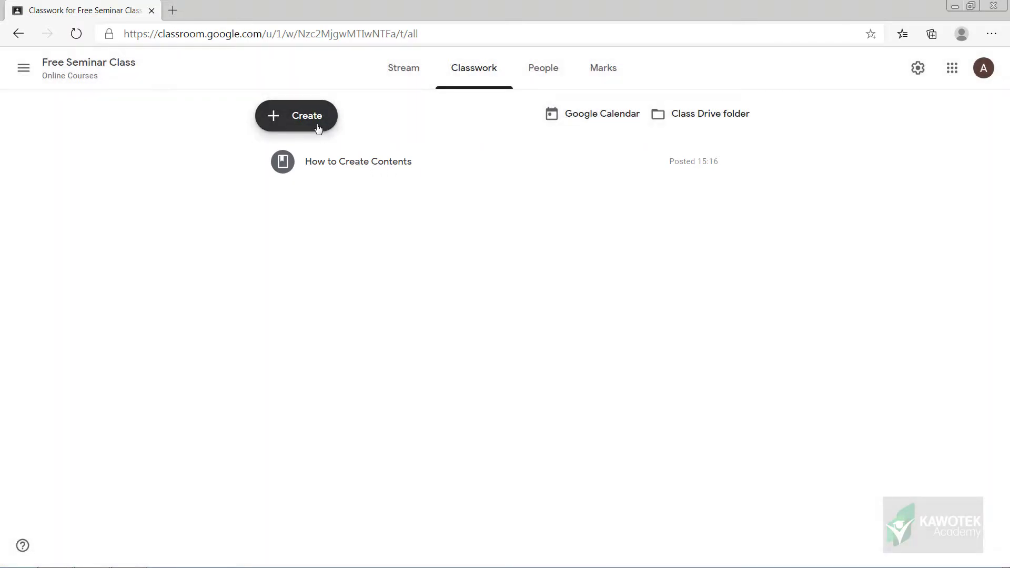
- Add a classwork topic named Online Content Creation, dismissing the reordering tip, and return to the class stream
click(318, 128)
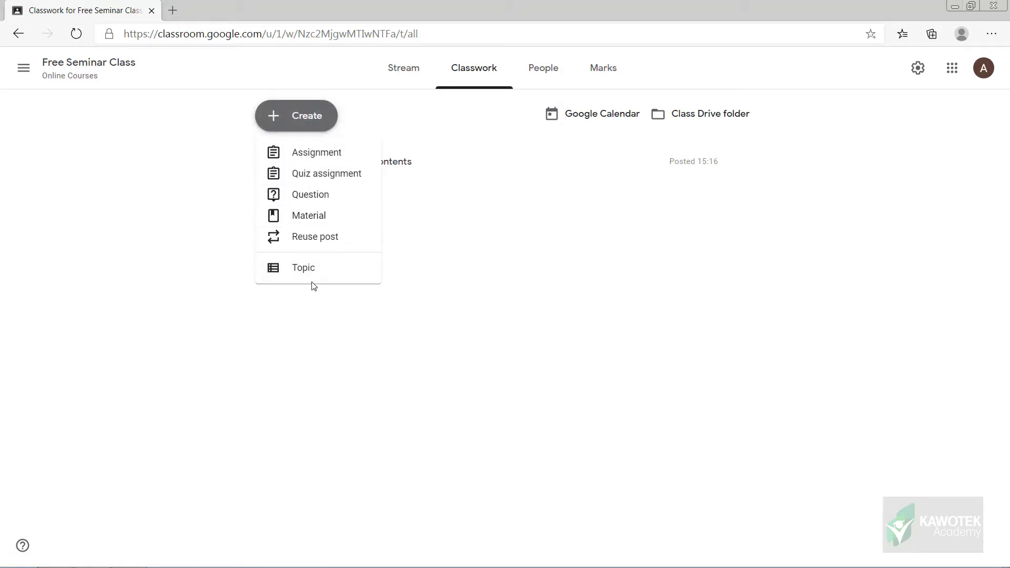
click(312, 279)
text(O)
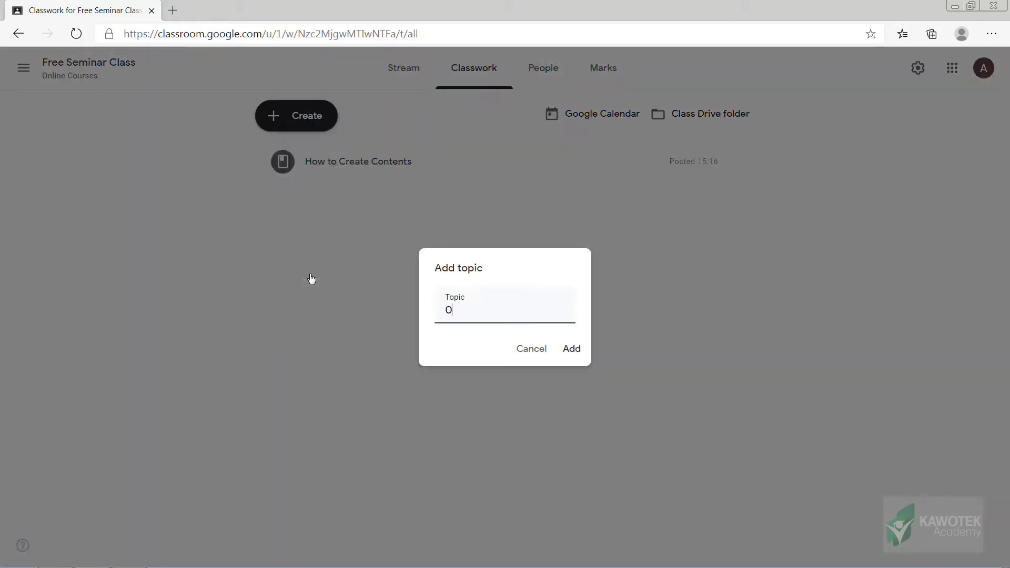
text(nline Content Creation)
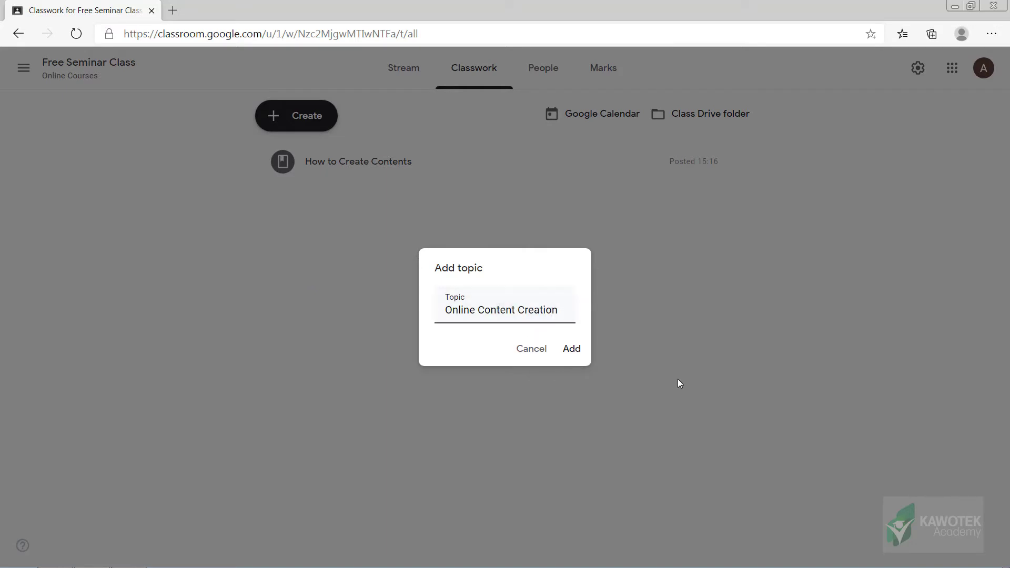
click(575, 352)
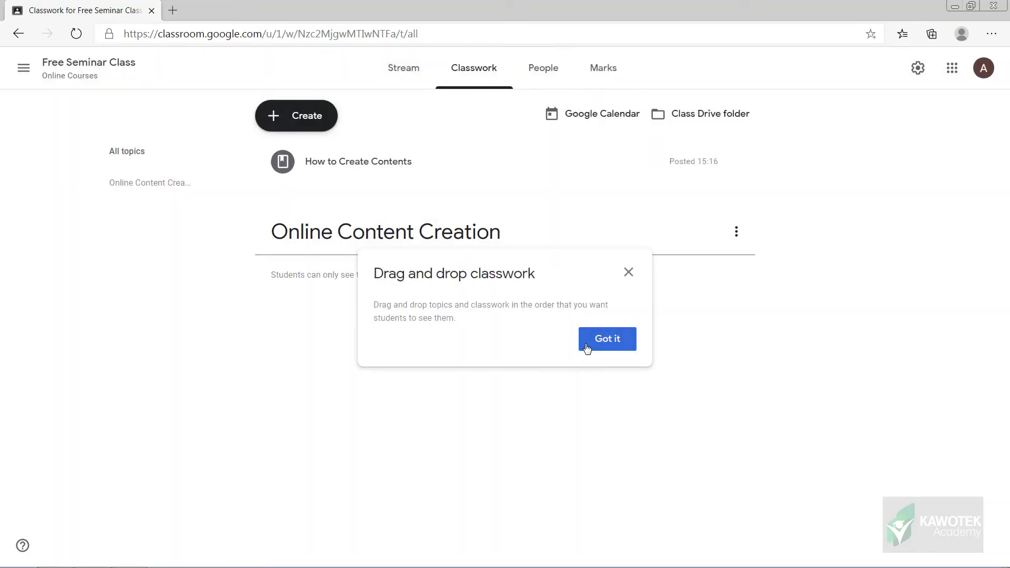
click(602, 345)
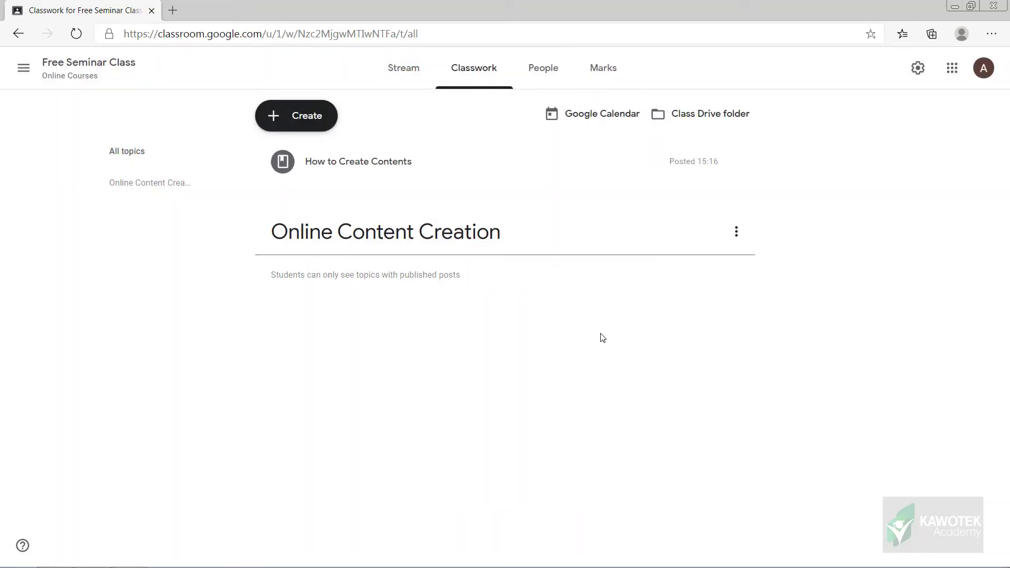
click(404, 62)
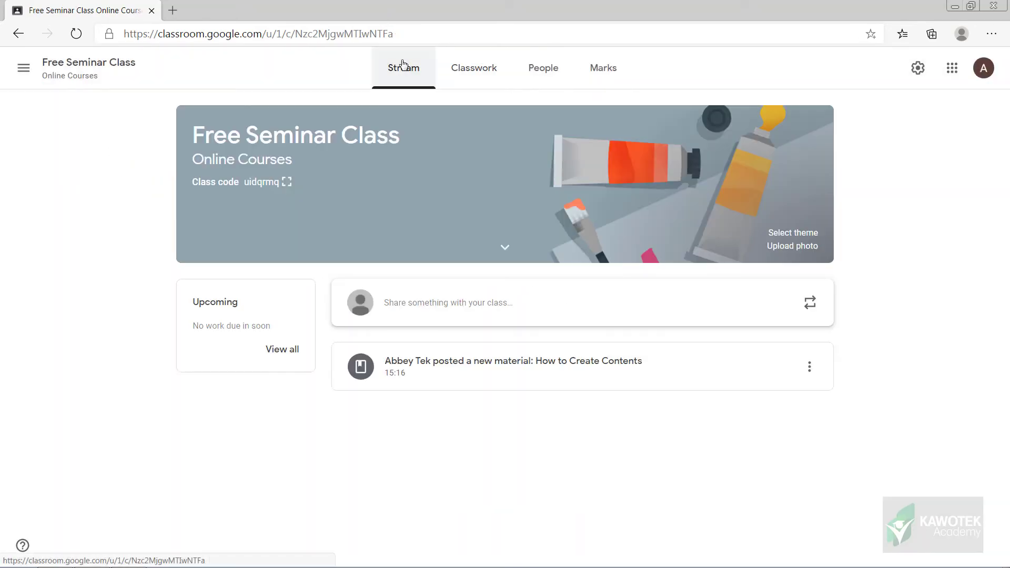